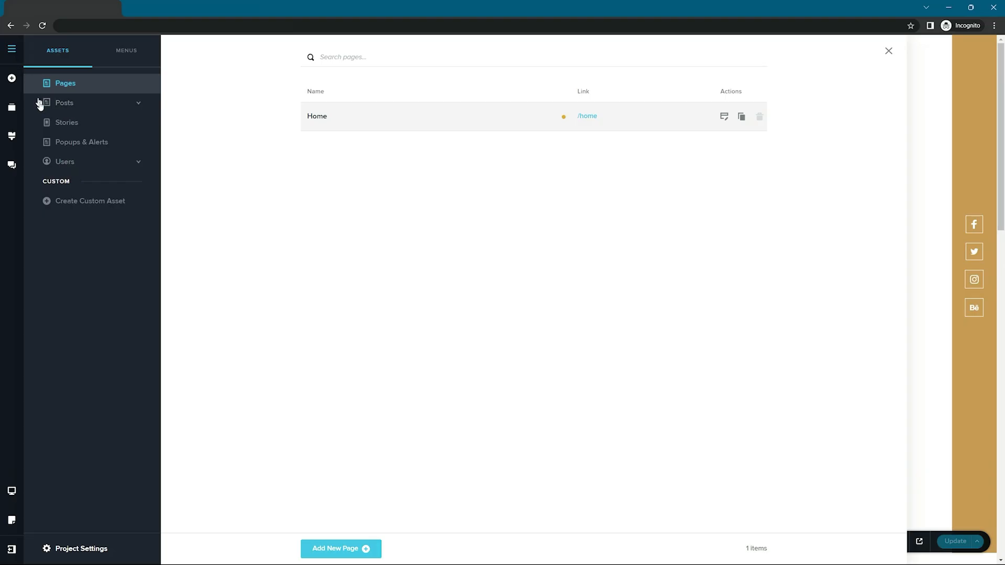
Start a new custom asset named Movie, plural Movies, with the film strip icon.
{"action": "left_click", "coordinate": [79, 204]}
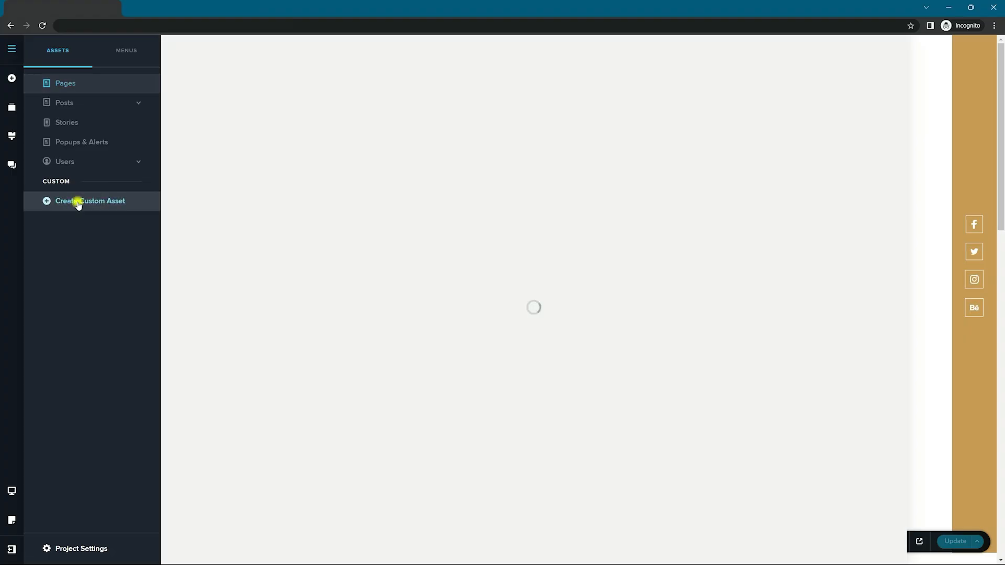
{"action": "left_click", "coordinate": [425, 174]}
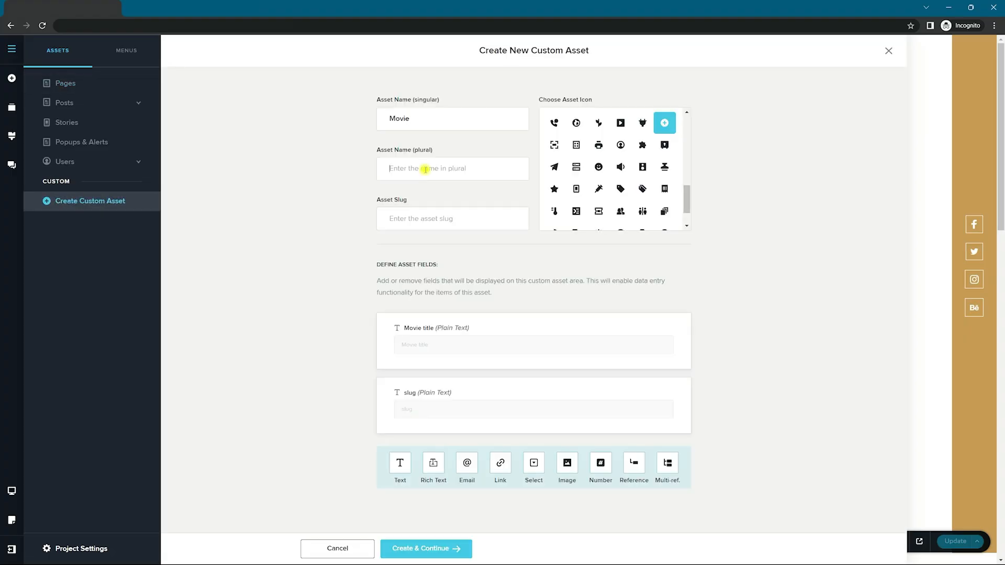
{"action": "type", "text": "Movies"}
{"action": "key", "text": "Tab"}
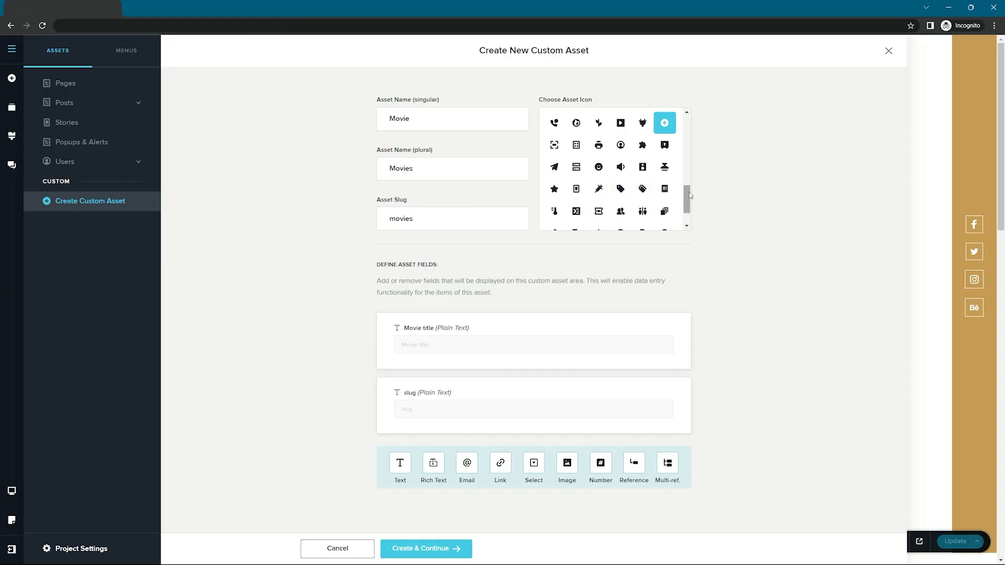
{"action": "left_click_drag", "start_coordinate": [687, 195], "coordinate": [686, 160]}
{"action": "left_click", "coordinate": [620, 144]}
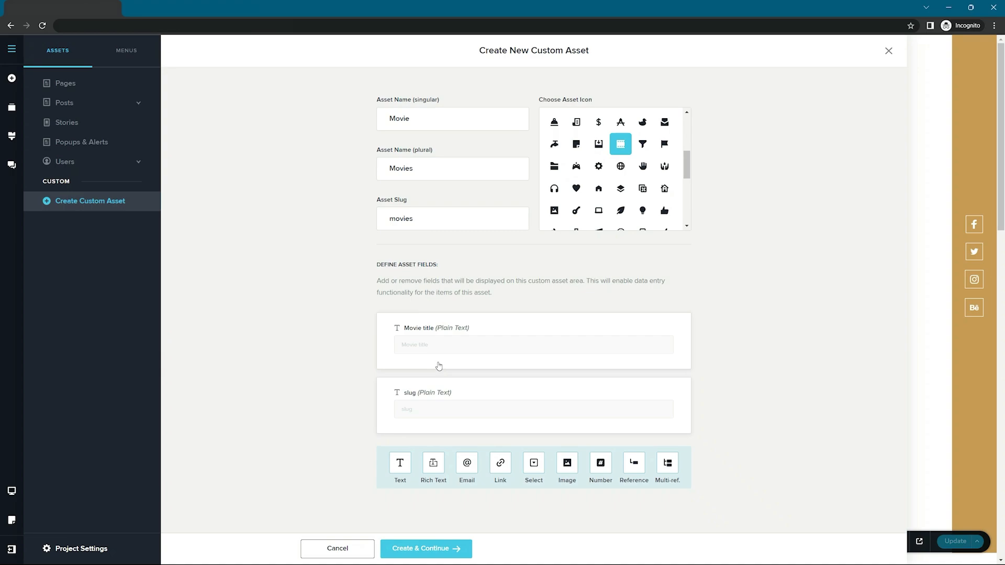
Add an image field to the Movie asset, label it Poster and make it required.
{"action": "left_click", "coordinate": [572, 467]}
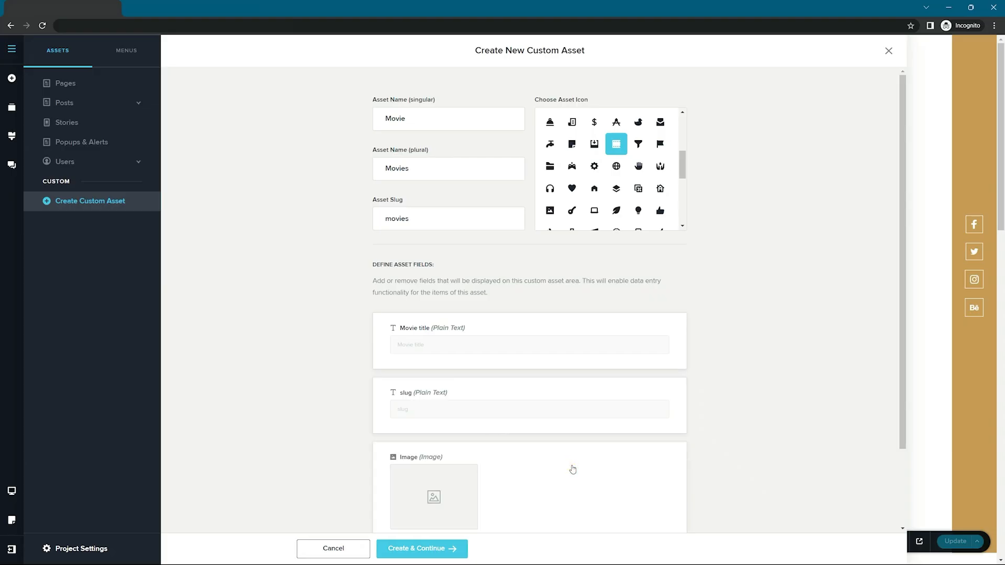
{"action": "scroll", "coordinate": [569, 523], "scroll_direction": "down", "scroll_amount": 2}
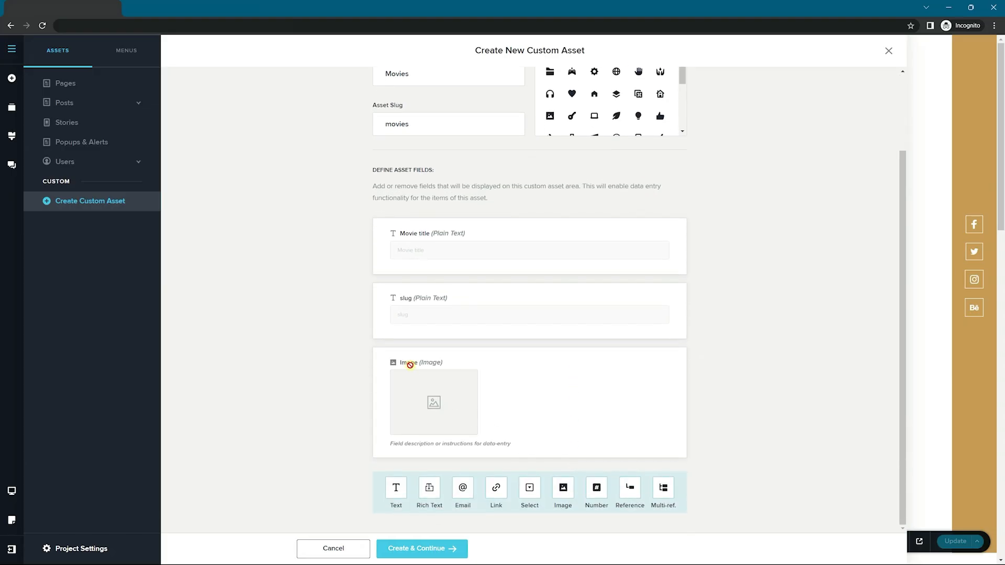
{"action": "mouse_move", "coordinate": [413, 363]}
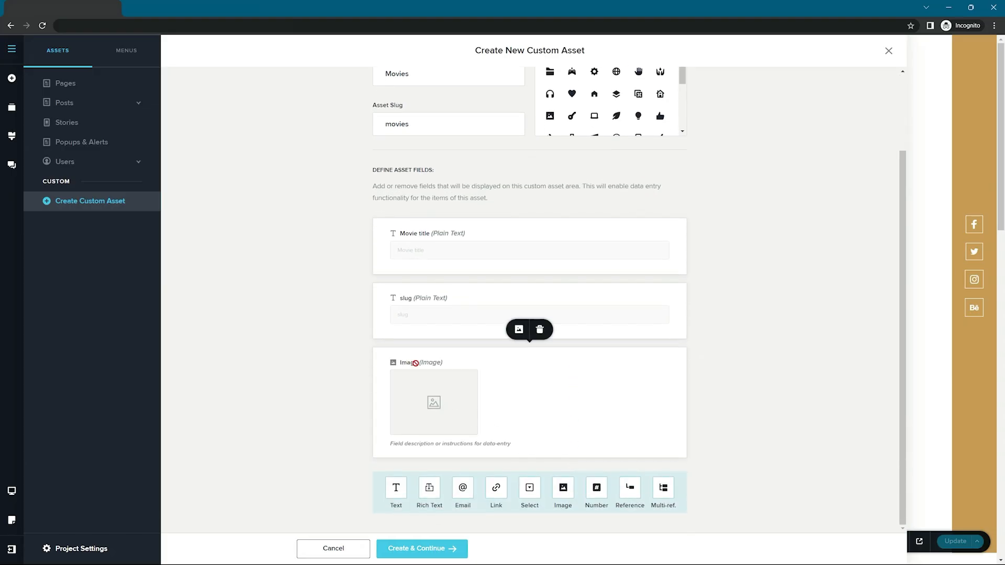
{"action": "left_click", "coordinate": [519, 331]}
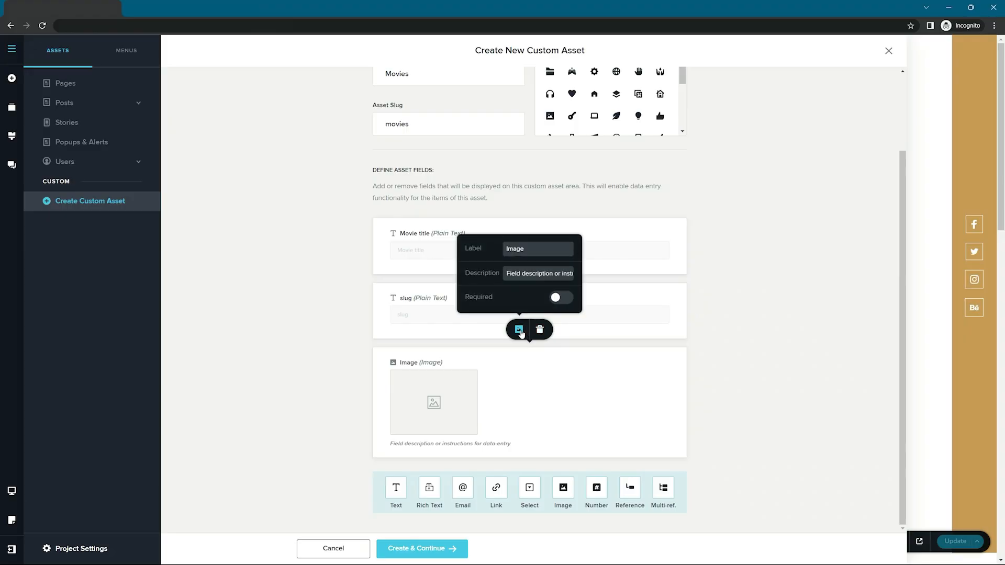
{"action": "double_click", "coordinate": [518, 250]}
{"action": "type", "text": "Poster"}
{"action": "left_click", "coordinate": [557, 301]}
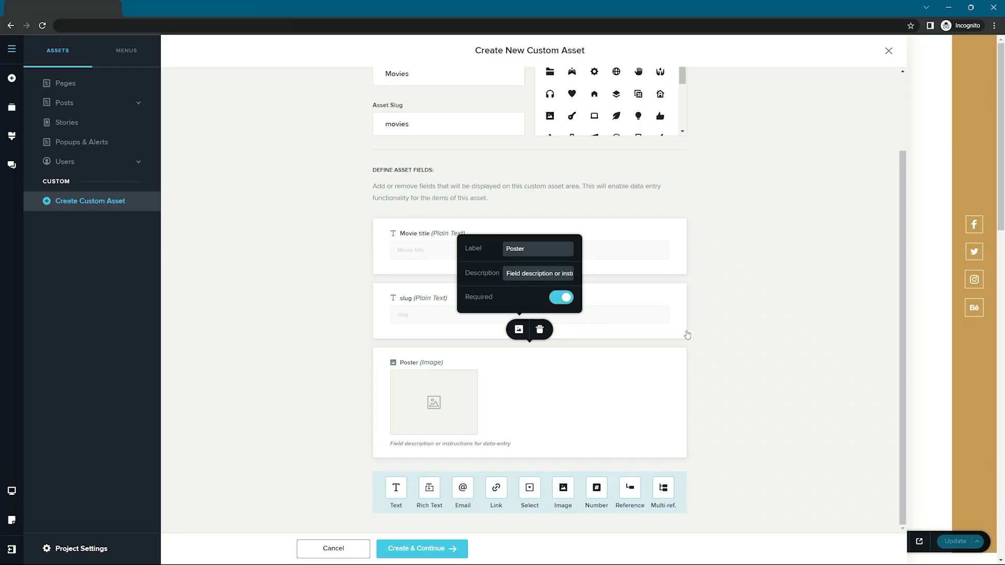
Add a required plain text field labelled Release Year with a maximum length of 4 characters.
{"action": "left_click", "coordinate": [396, 487]}
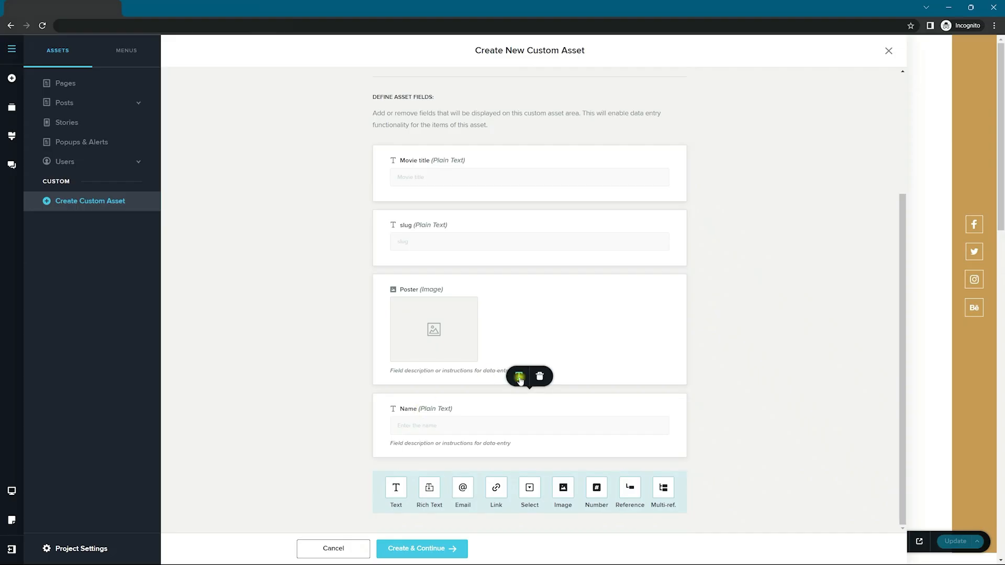
{"action": "left_click", "coordinate": [518, 374]}
{"action": "double_click", "coordinate": [513, 222]}
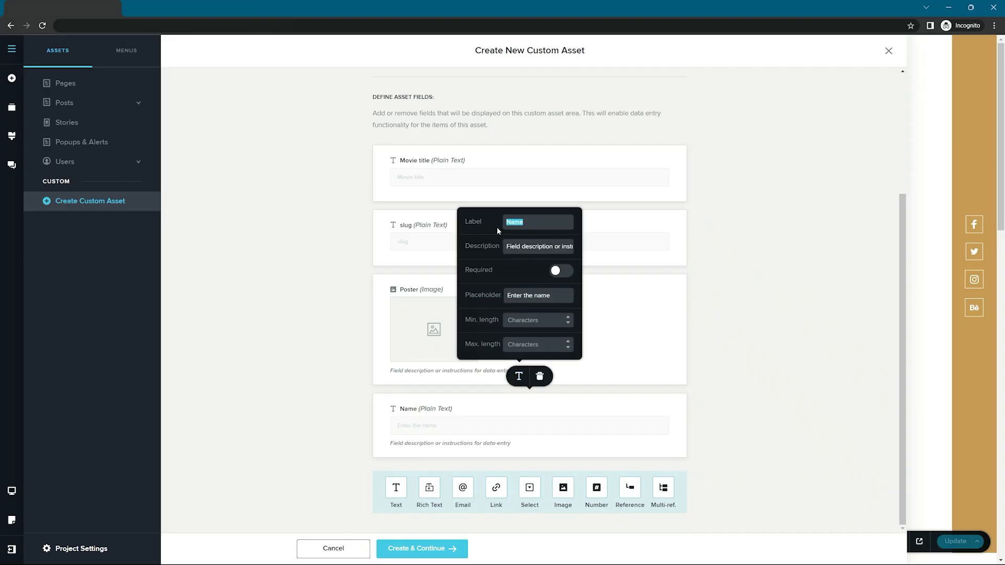
{"action": "type", "text": "Release Year"}
{"action": "left_click", "coordinate": [565, 276]}
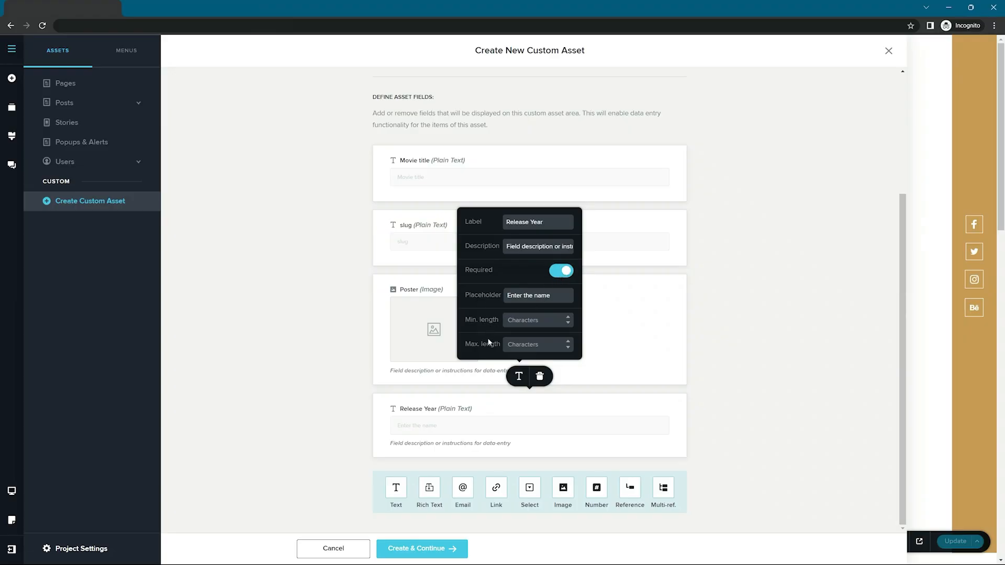
{"action": "left_click", "coordinate": [516, 343]}
{"action": "type", "text": "4"}
{"action": "left_click", "coordinate": [739, 356]}
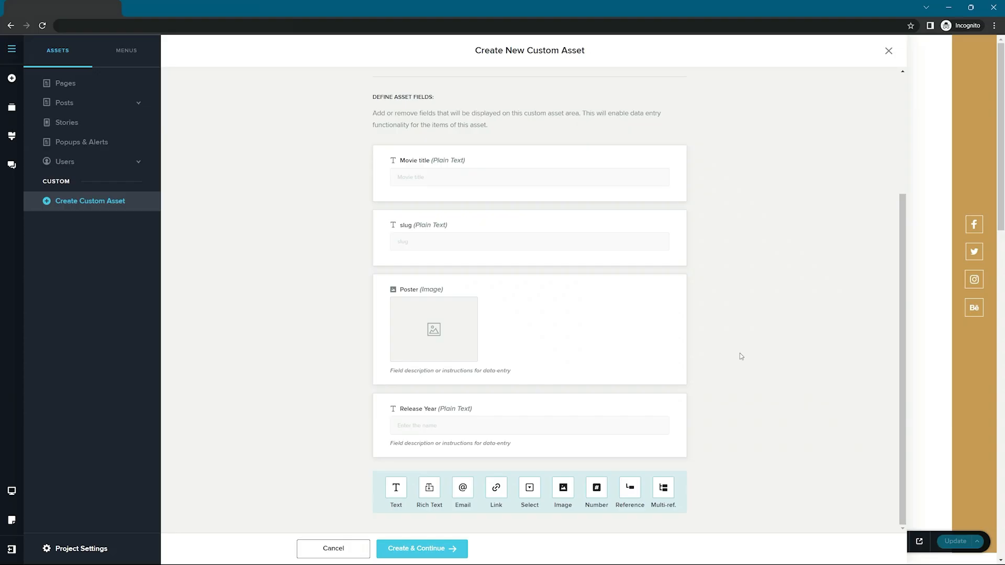
Add a required rich text field labelled Synopsis with a maximum length of 400 characters.
{"action": "left_click", "coordinate": [428, 491]}
{"action": "scroll", "coordinate": [633, 401], "scroll_direction": "down", "scroll_amount": 3}
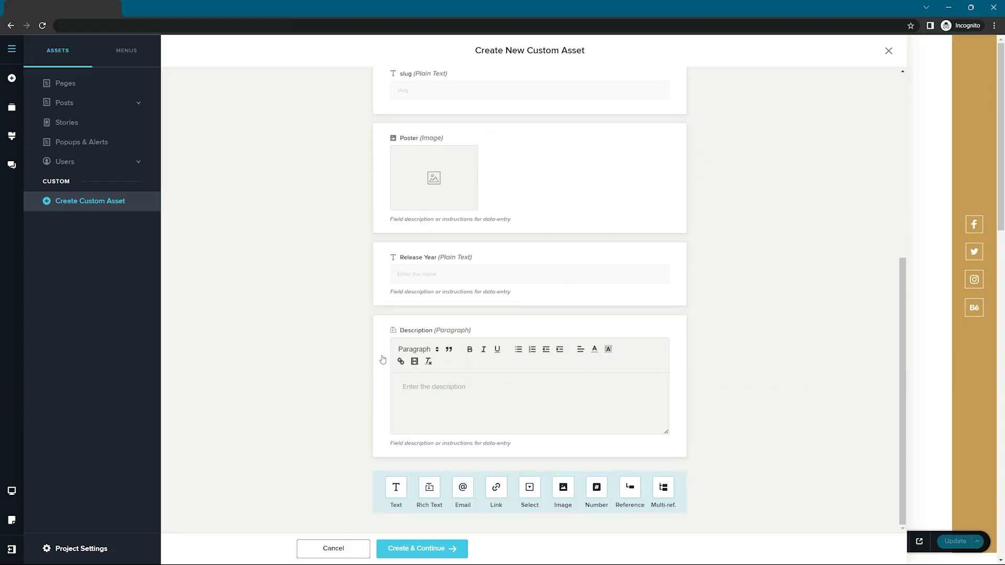
{"action": "mouse_move", "coordinate": [411, 327]}
{"action": "left_click", "coordinate": [517, 299]}
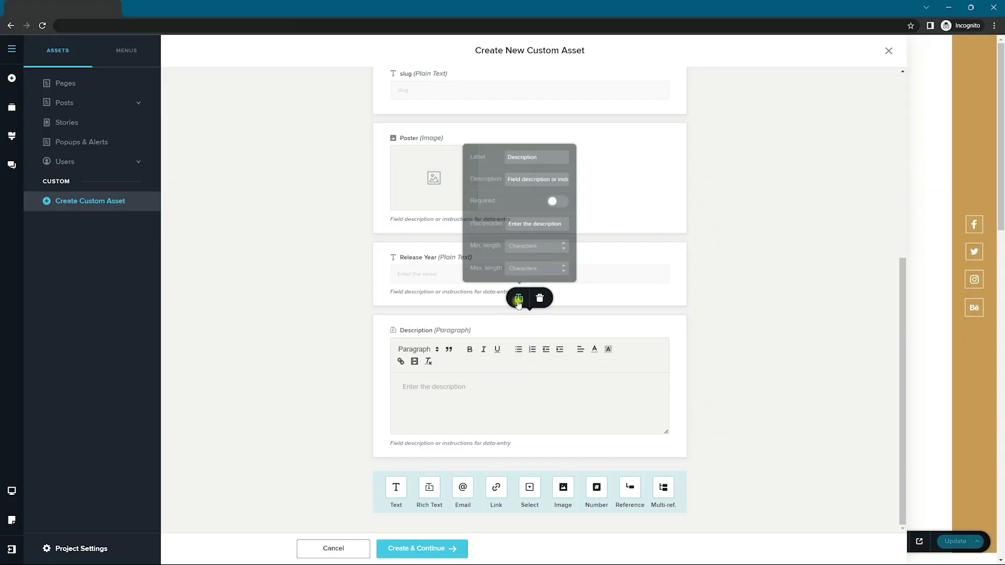
{"action": "left_click_drag", "start_coordinate": [547, 143], "coordinate": [470, 142]}
{"action": "type", "text": "Synopsis"}
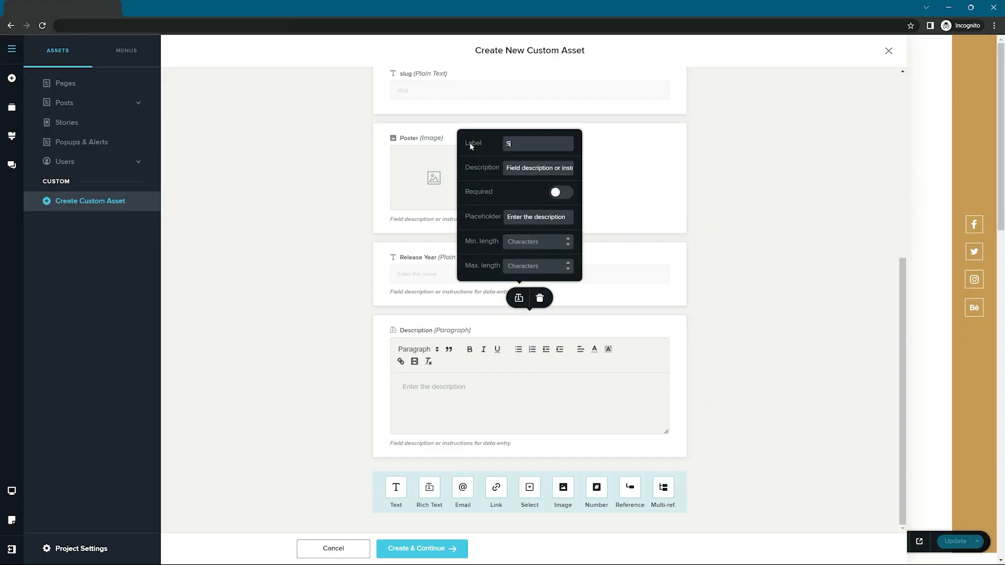
{"action": "left_click", "coordinate": [561, 193]}
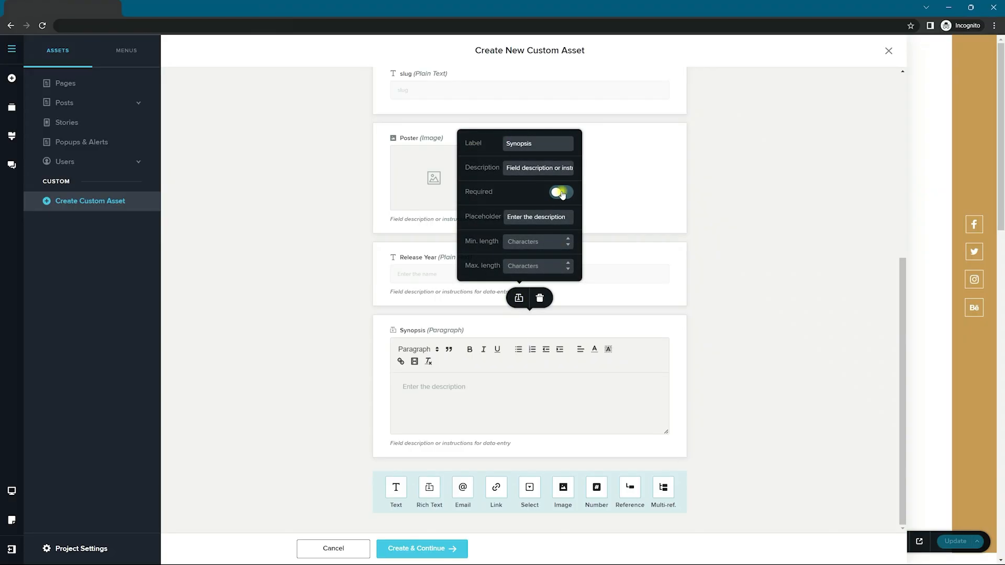
{"action": "left_click", "coordinate": [520, 260]}
{"action": "type", "text": "400"}
{"action": "left_click", "coordinate": [650, 377]}
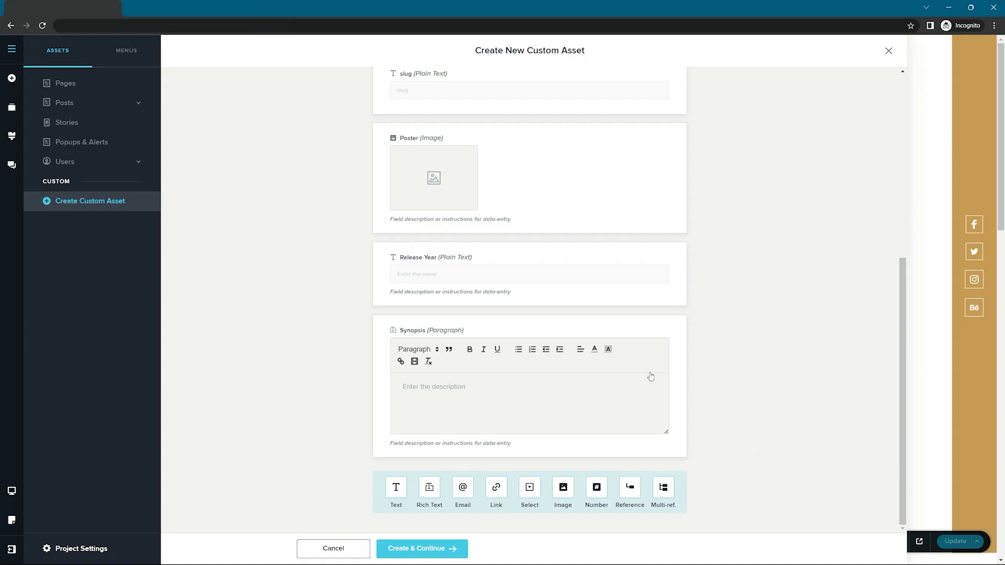
Create the Movies asset with its defined fields and open a new movie entry.
{"action": "scroll", "coordinate": [715, 347], "scroll_direction": "up", "scroll_amount": 10}
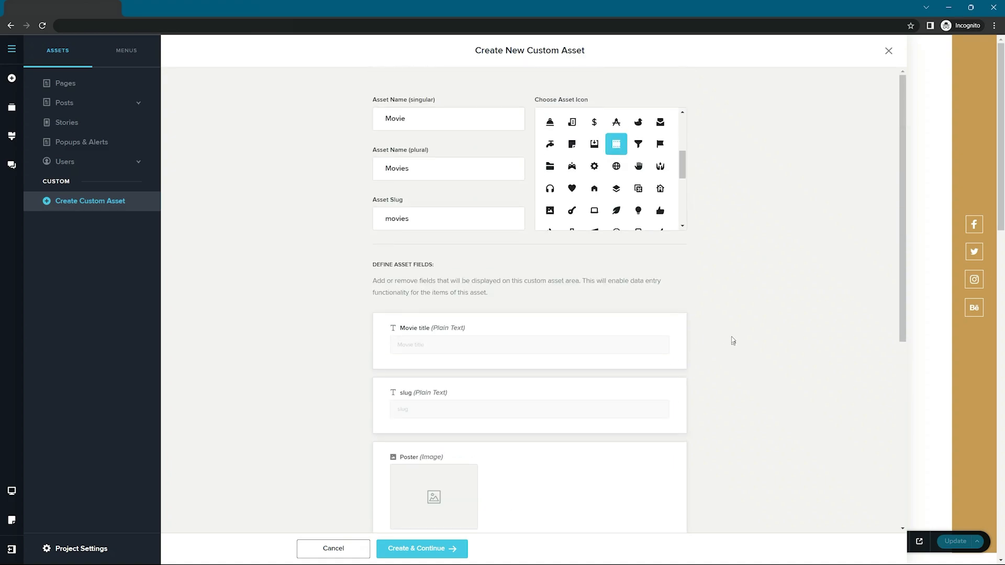
{"action": "scroll", "coordinate": [850, 314], "scroll_direction": "down", "scroll_amount": 10}
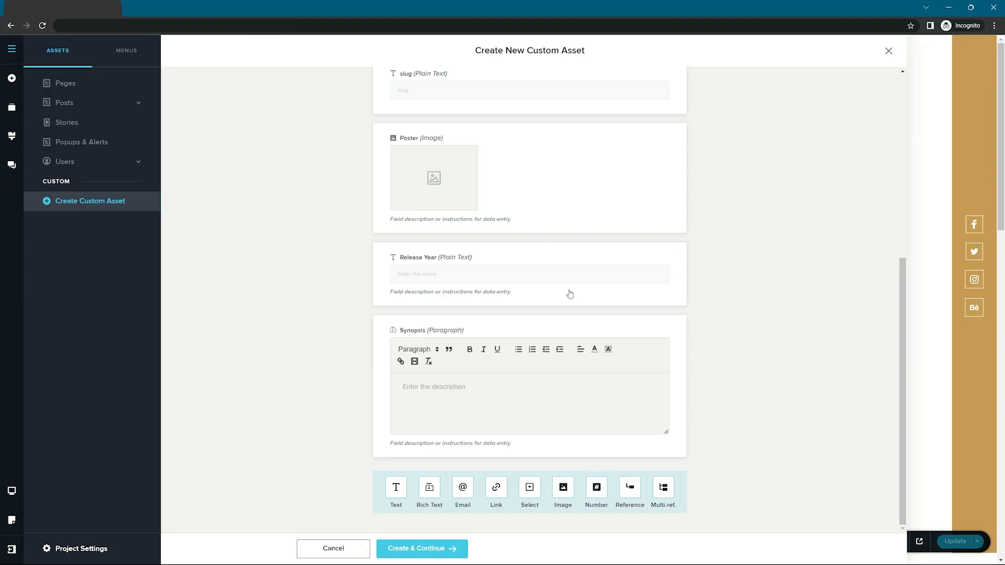
{"action": "left_click", "coordinate": [412, 548]}
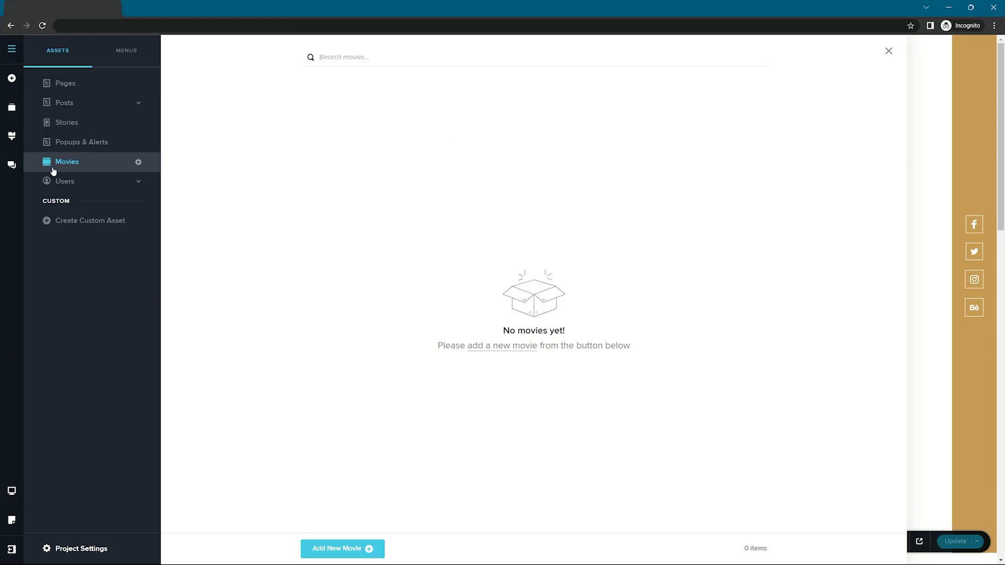
{"action": "left_click", "coordinate": [339, 548]}
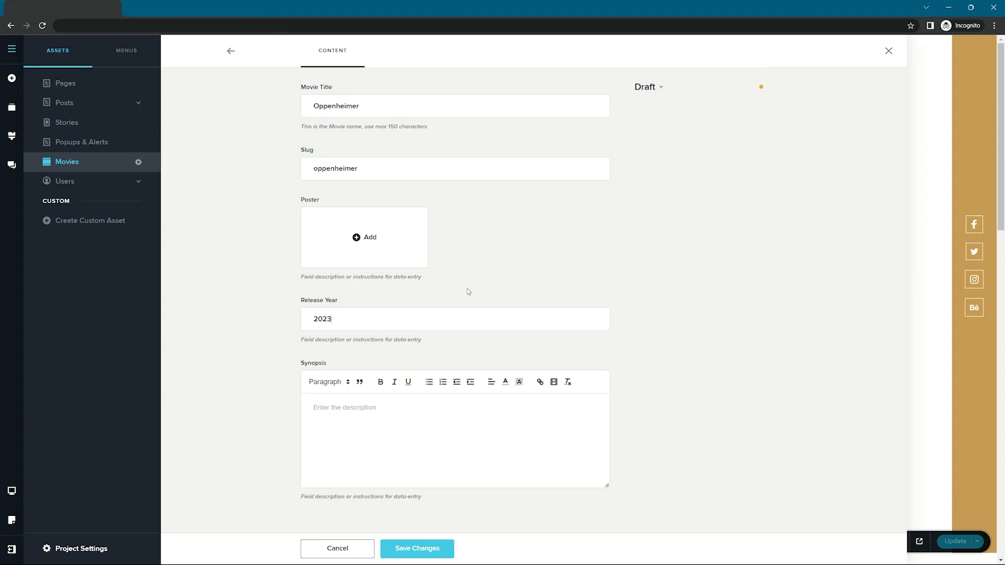
Create a second custom asset named Genre, plural Genres, with the smiley face icon.
{"action": "left_click", "coordinate": [81, 221]}
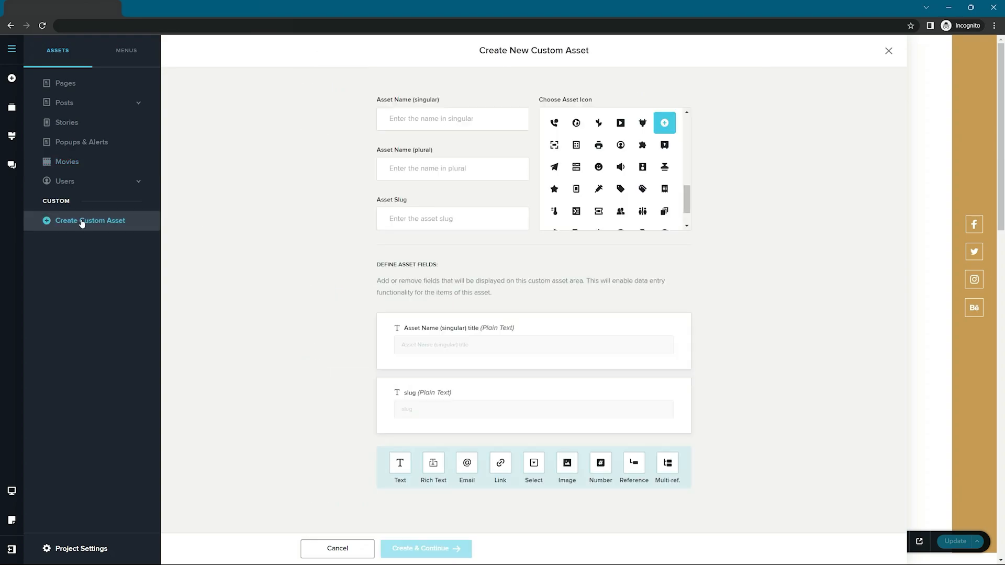
{"action": "left_click", "coordinate": [432, 119]}
{"action": "type", "text": "Genre"}
{"action": "left_click", "coordinate": [451, 549]}
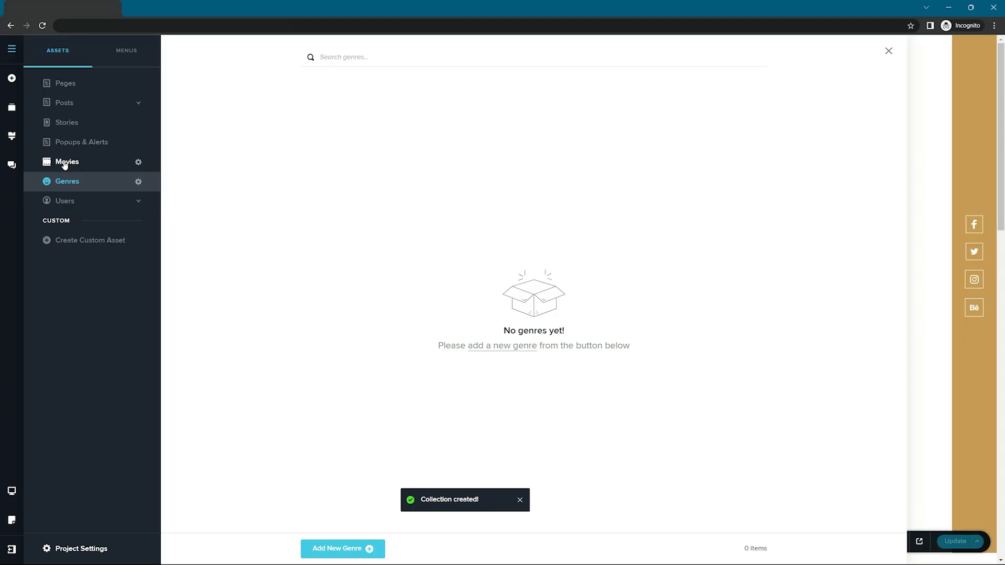
Add a reference field to the Movies asset, label it Genre and make it required.
{"action": "left_click", "coordinate": [139, 163]}
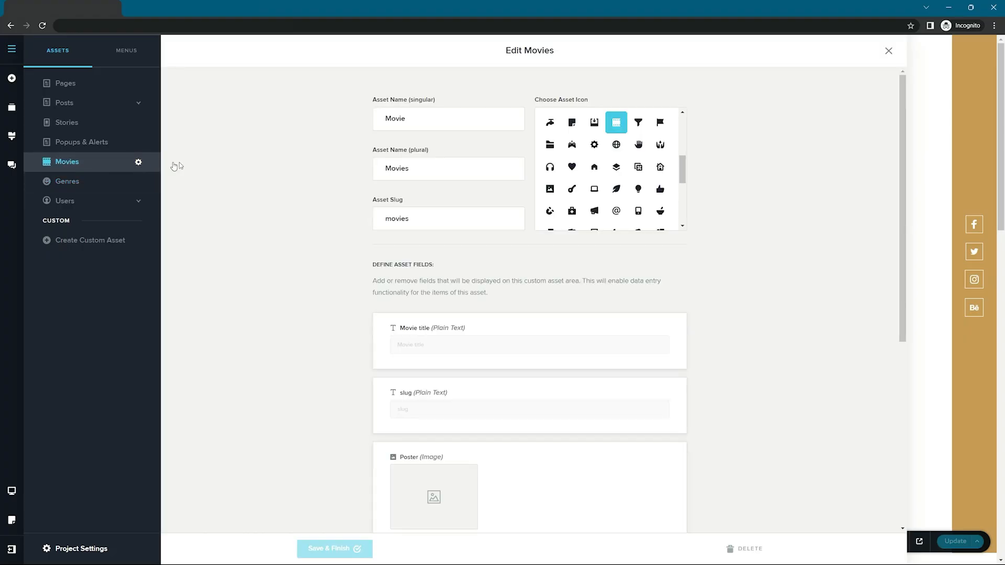
{"action": "scroll", "coordinate": [298, 215], "scroll_direction": "down", "scroll_amount": 5}
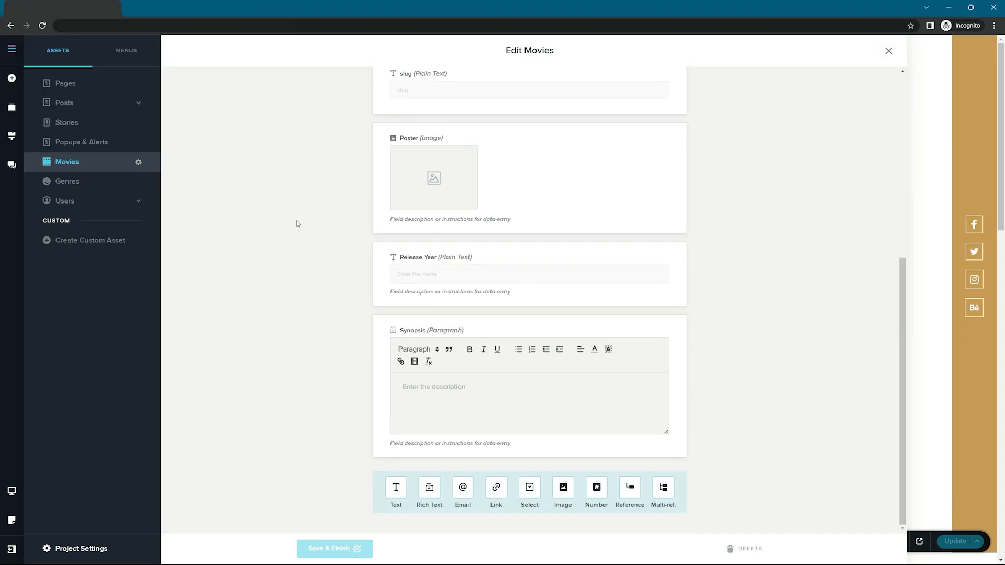
{"action": "left_click", "coordinate": [637, 492]}
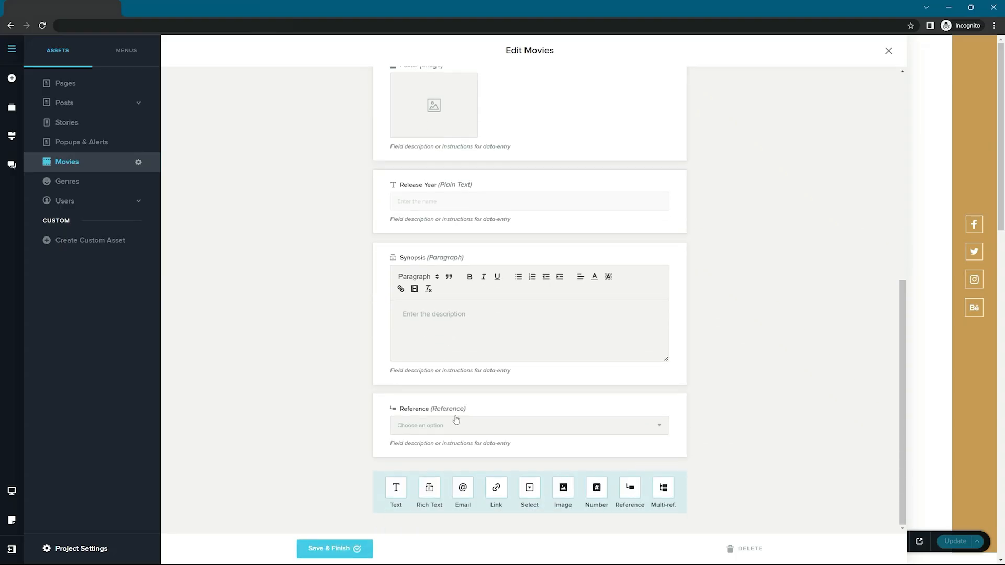
{"action": "left_click", "coordinate": [522, 374]}
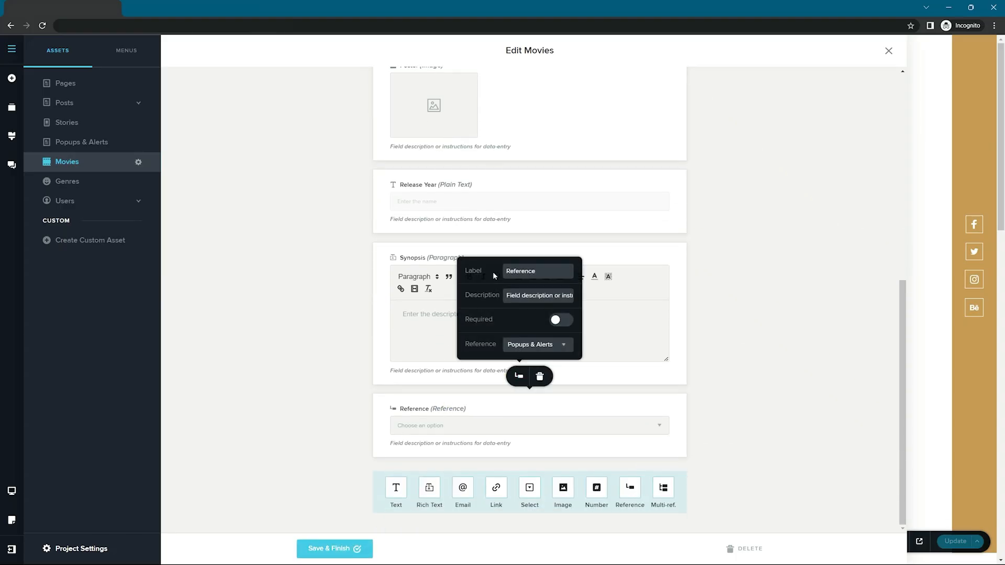
{"action": "double_click", "coordinate": [508, 270]}
{"action": "type", "text": "Genre"}
{"action": "left_click", "coordinate": [559, 320]}
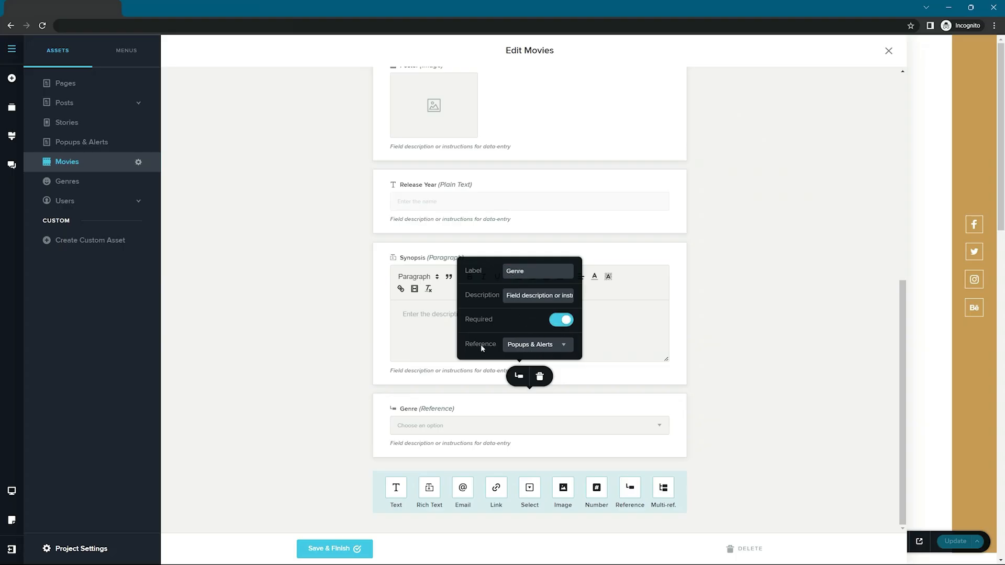
Point the Genre reference field to the Genres asset and save the Movies asset.
{"action": "left_click", "coordinate": [533, 343]}
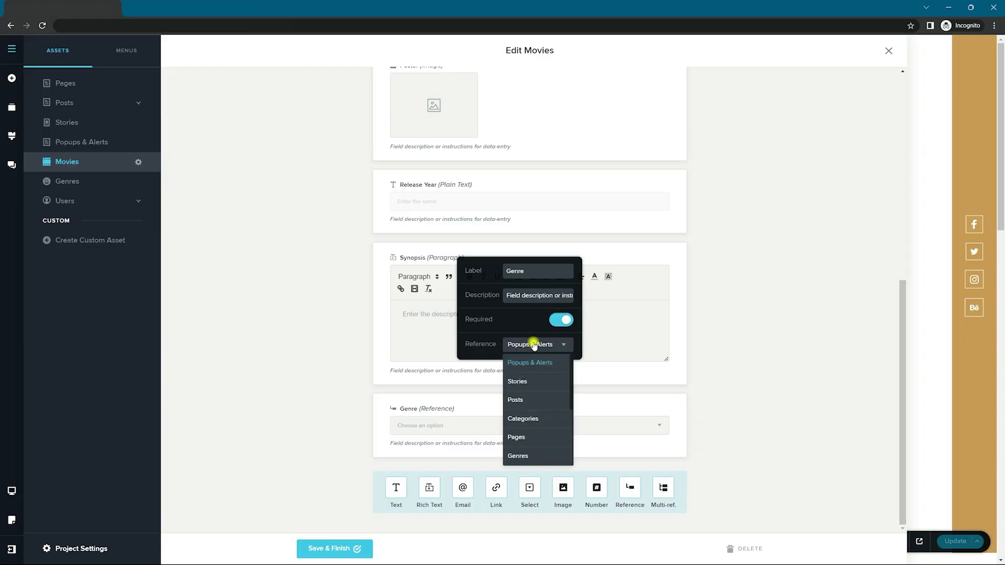
{"action": "left_click", "coordinate": [518, 455]}
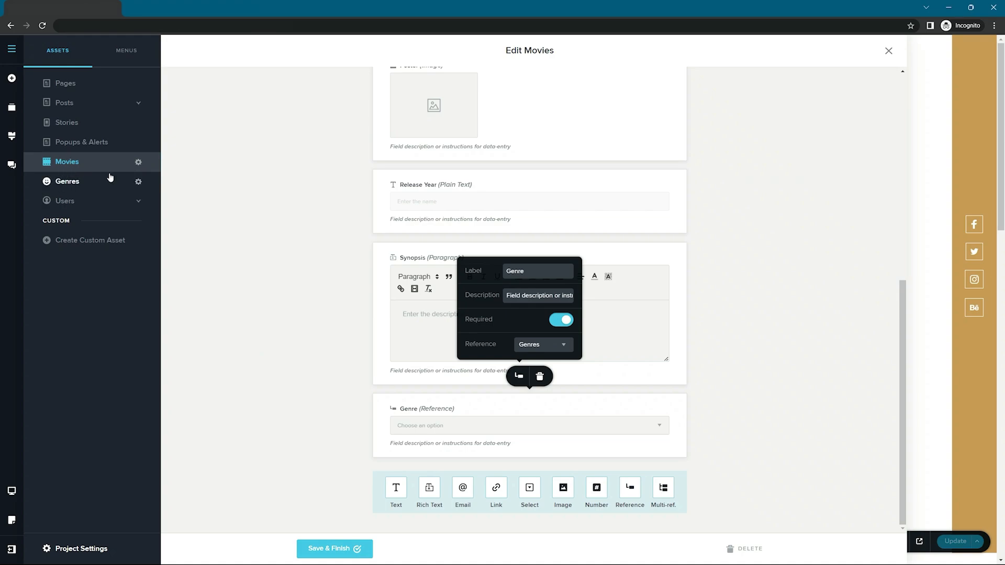
{"action": "left_click", "coordinate": [339, 551]}
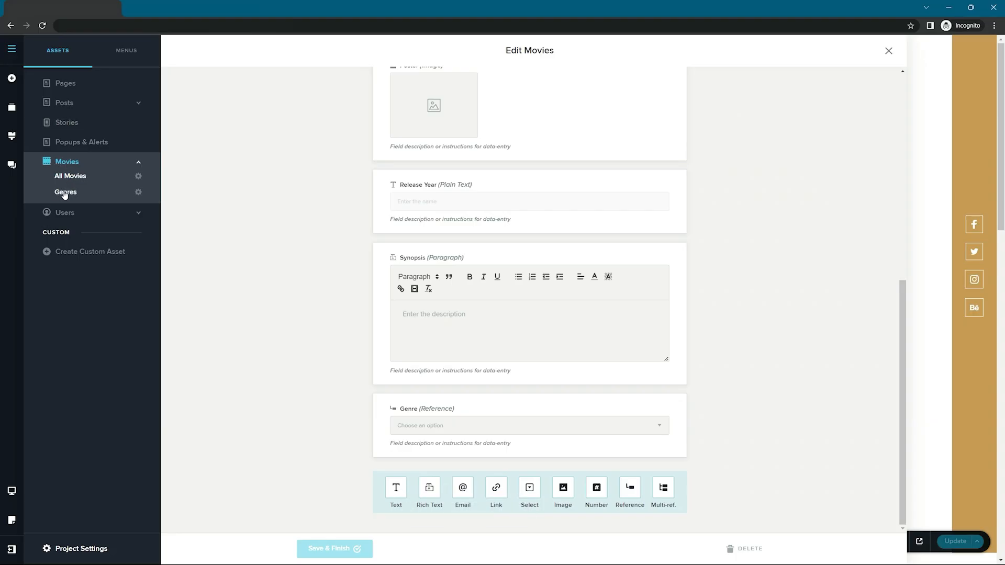
Create a new genre titled Horror under Movies and save it.
{"action": "left_click", "coordinate": [65, 192]}
{"action": "left_click", "coordinate": [360, 554]}
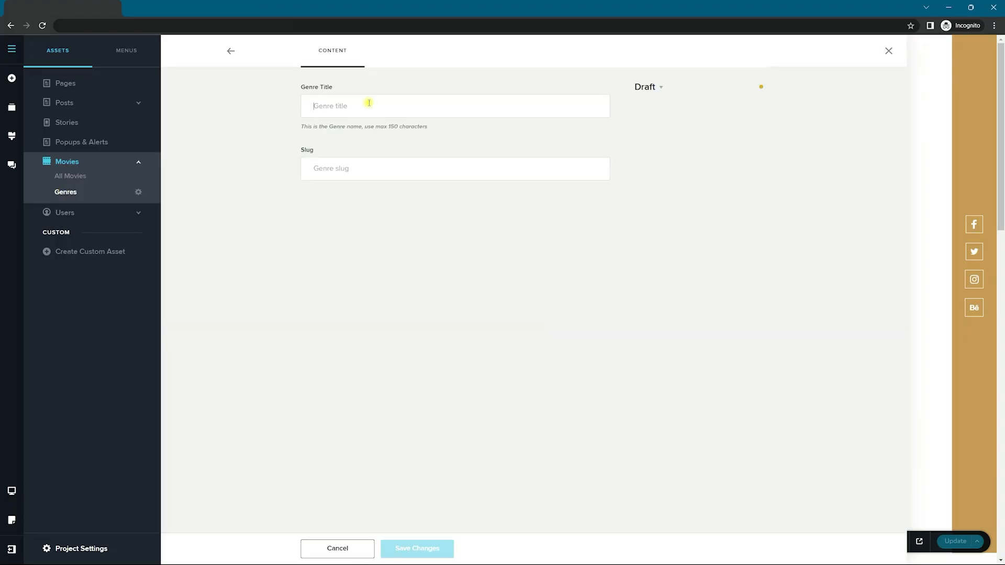
{"action": "left_click", "coordinate": [369, 103]}
{"action": "type", "text": "Hoor"}
{"action": "key", "text": "Return"}
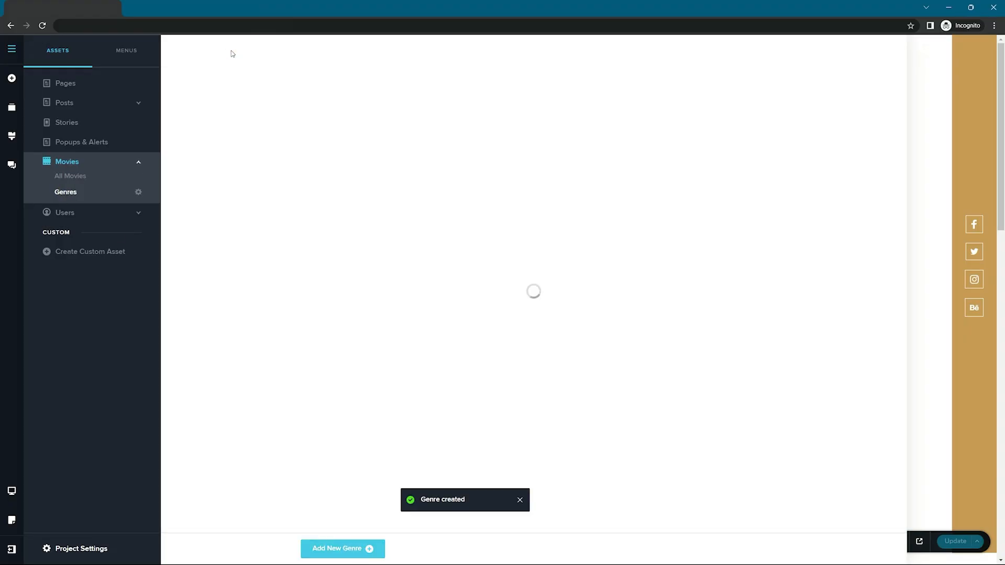
Create another genre titled Adventure and save it.
{"action": "left_click", "coordinate": [343, 549]}
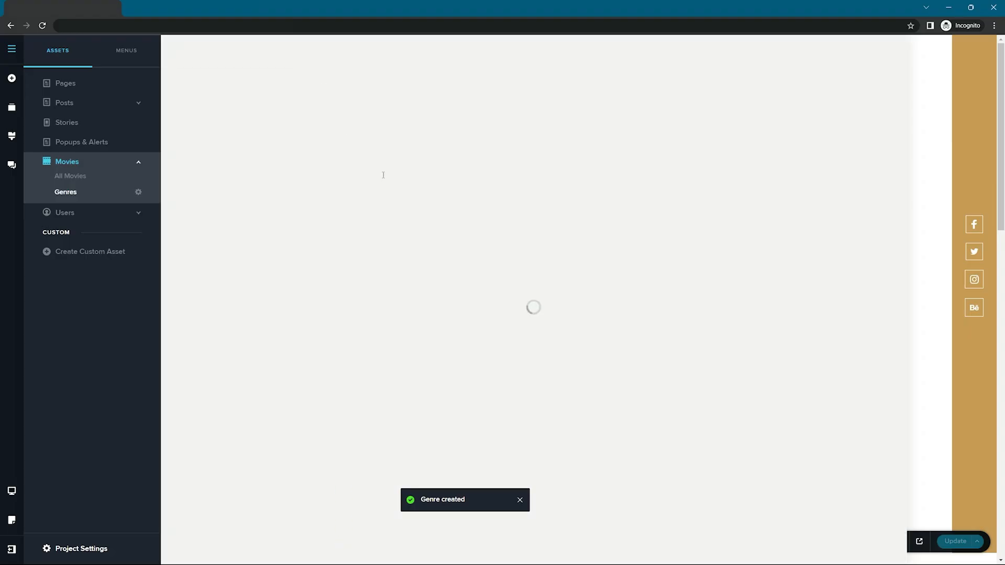
{"action": "left_click", "coordinate": [361, 103]}
{"action": "type", "text": "Adve"}
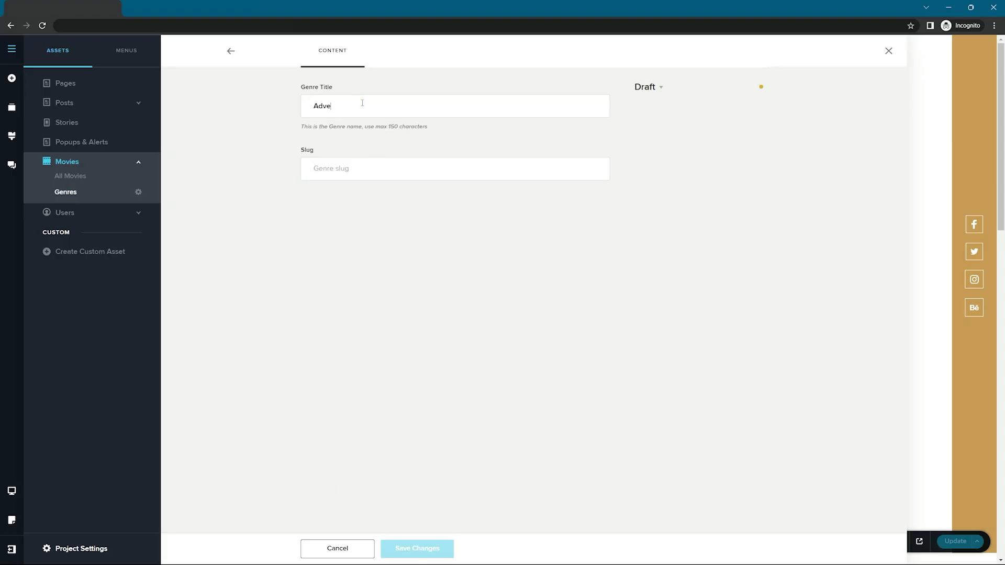
{"action": "type", "text": "rture"}
{"action": "key", "text": "Return"}
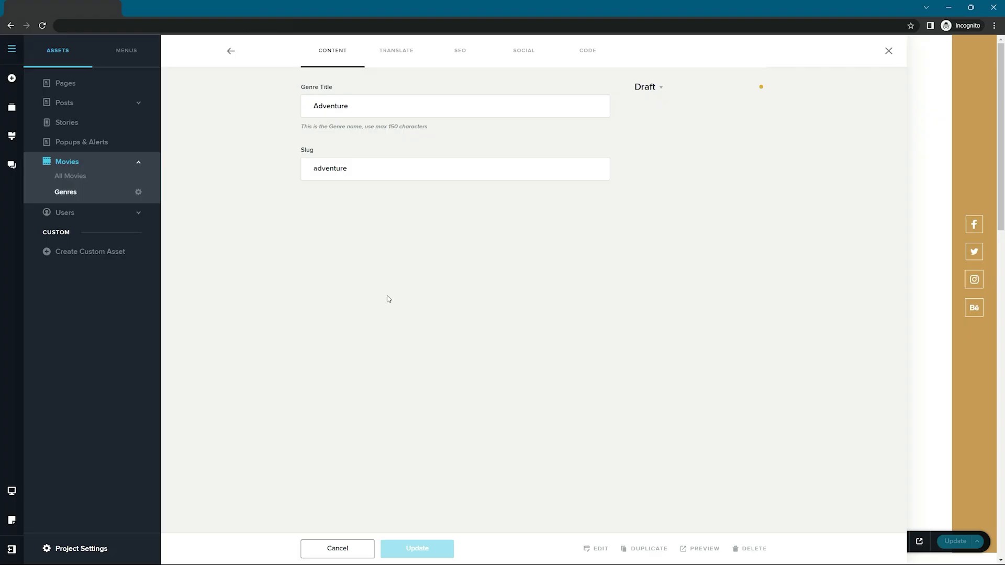